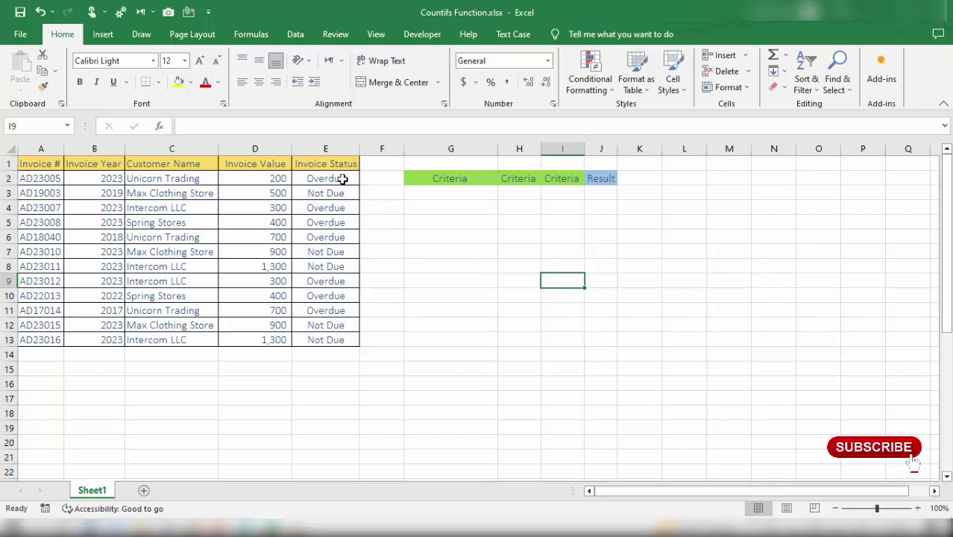
# Examine the invoice table, focusing on the Overdue and Not Due entries in the Invoice Status column.
pyautogui.moveTo(340, 180); pyautogui.dragTo(341, 338)
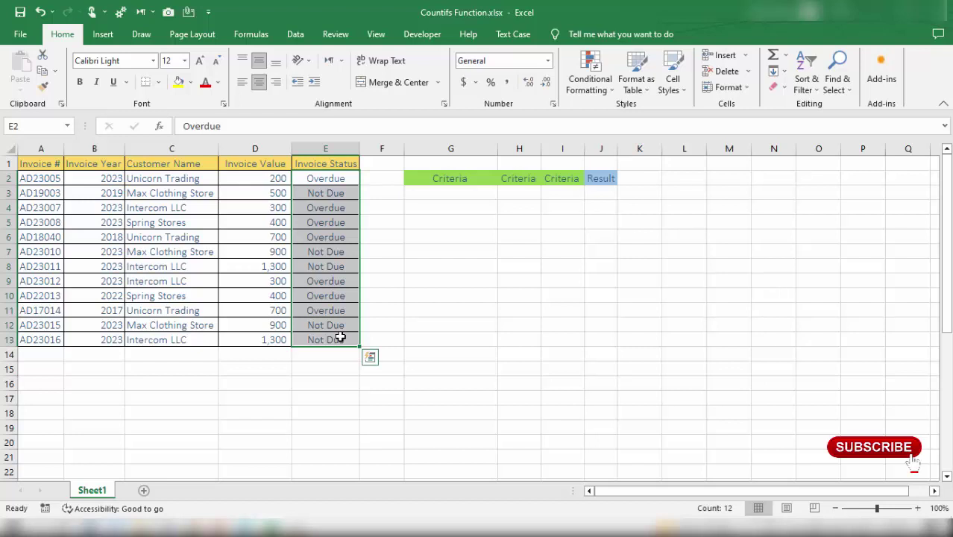
pyautogui.click(393, 328)
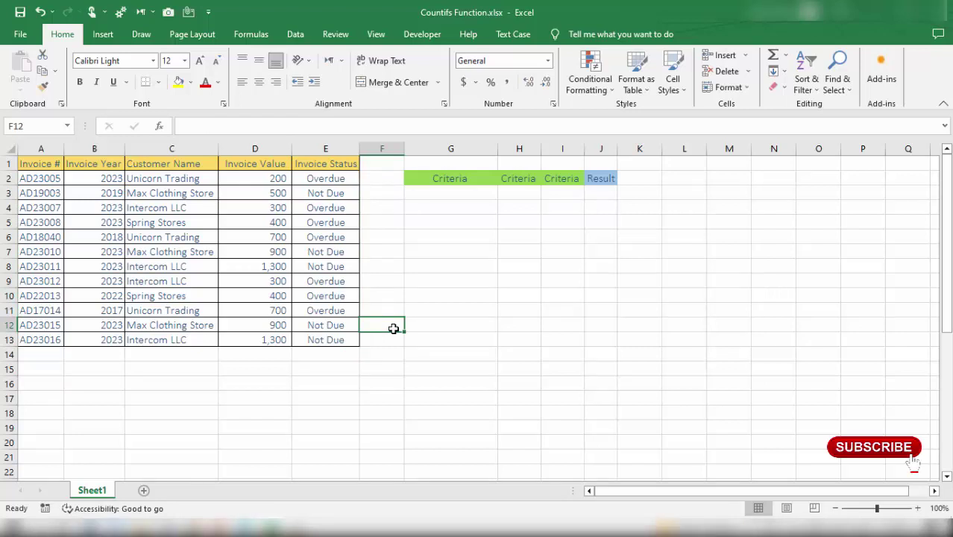
pyautogui.click(44, 162)
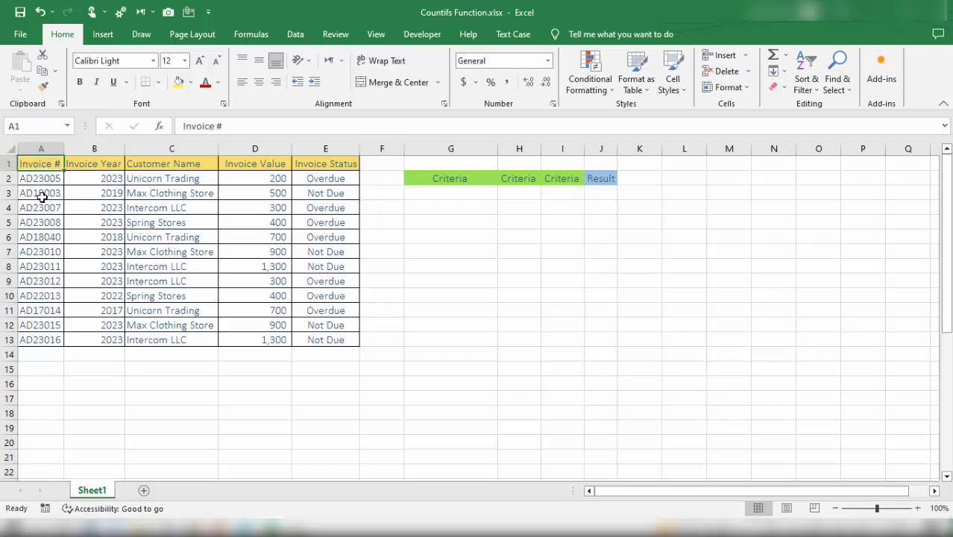
pyautogui.moveTo(42, 196); pyautogui.dragTo(320, 260)
pyautogui.click(320, 261)
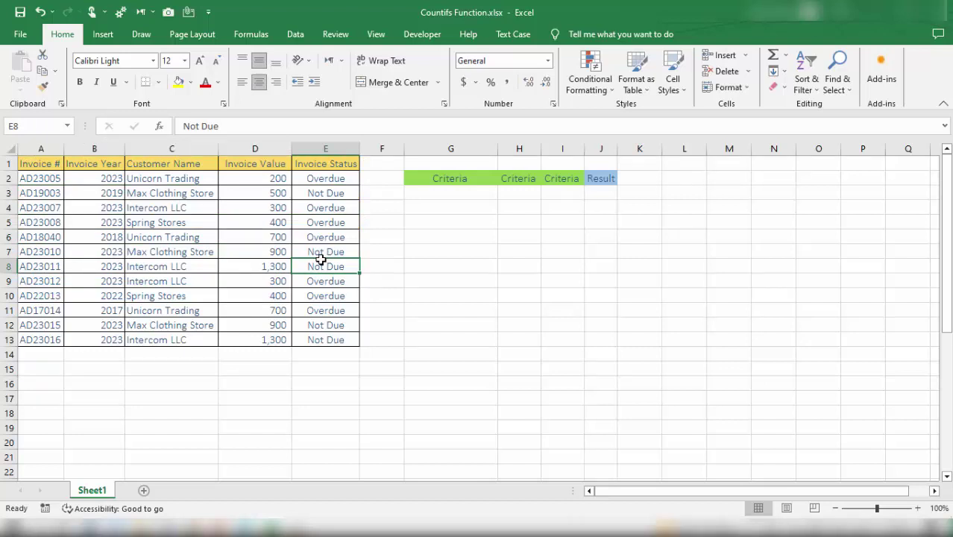
pyautogui.click(341, 178)
pyautogui.moveTo(341, 178); pyautogui.dragTo(341, 326)
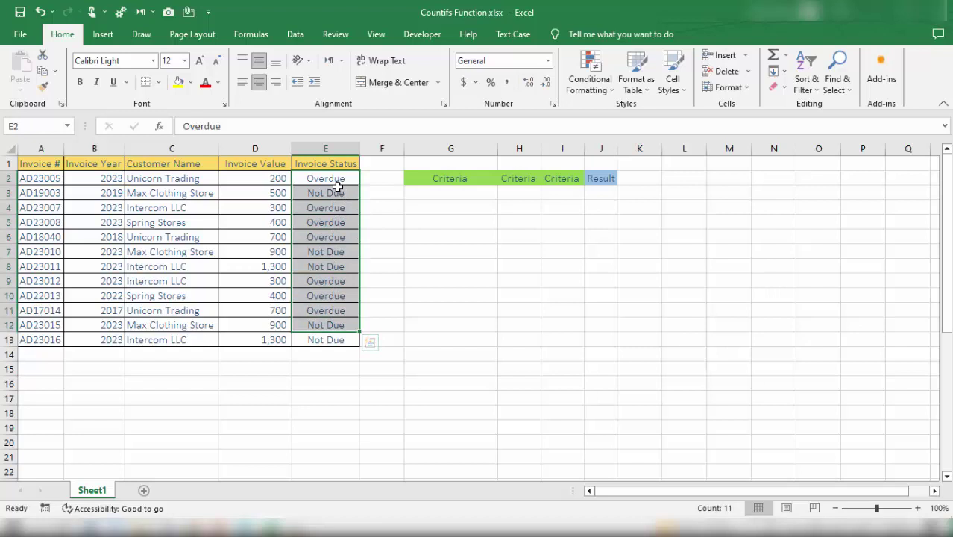
pyautogui.click(335, 222)
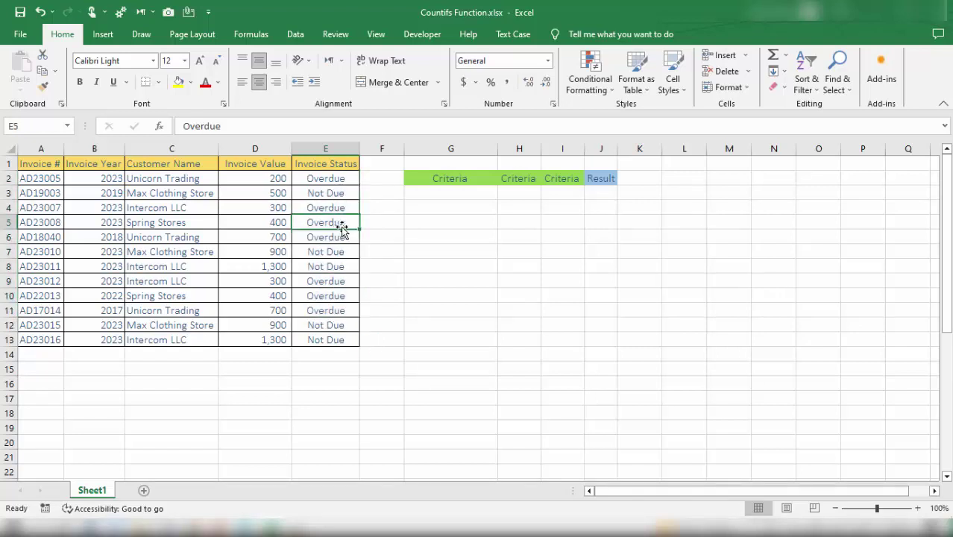
# Enter =COUNTIFS(E2:E13,"Overdue") in cell J3 to count the overdue invoices.
pyautogui.click(603, 194)
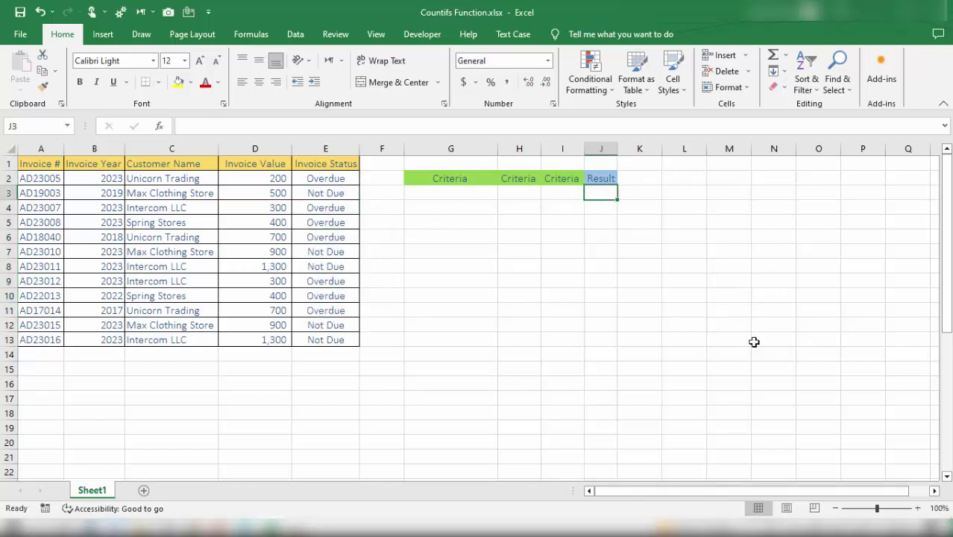
pyautogui.write('=countifs')
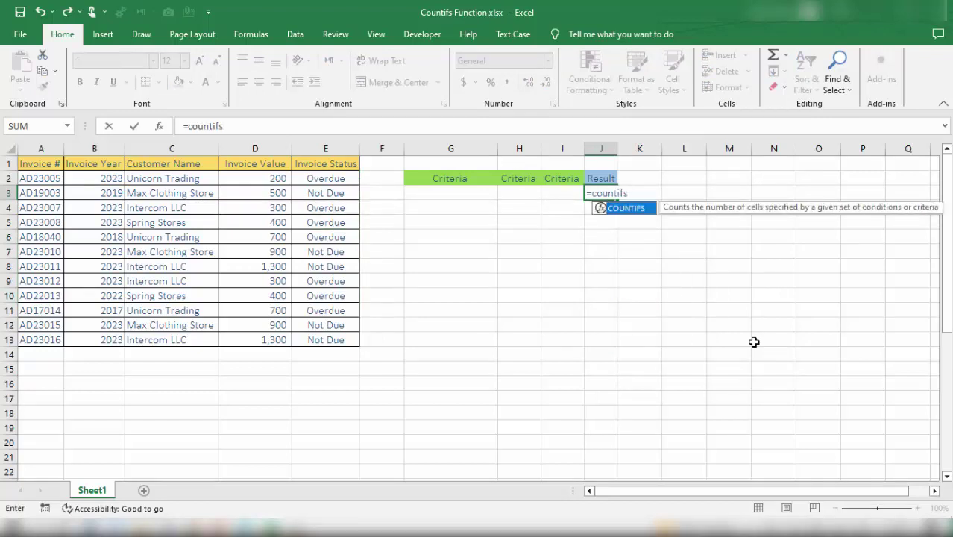
pyautogui.press('Tab')
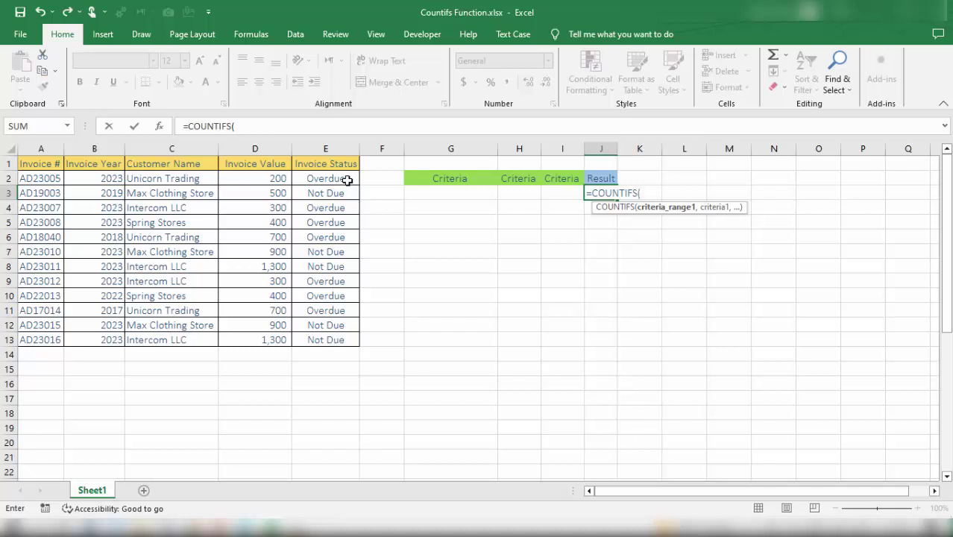
pyautogui.moveTo(347, 180); pyautogui.dragTo(337, 338)
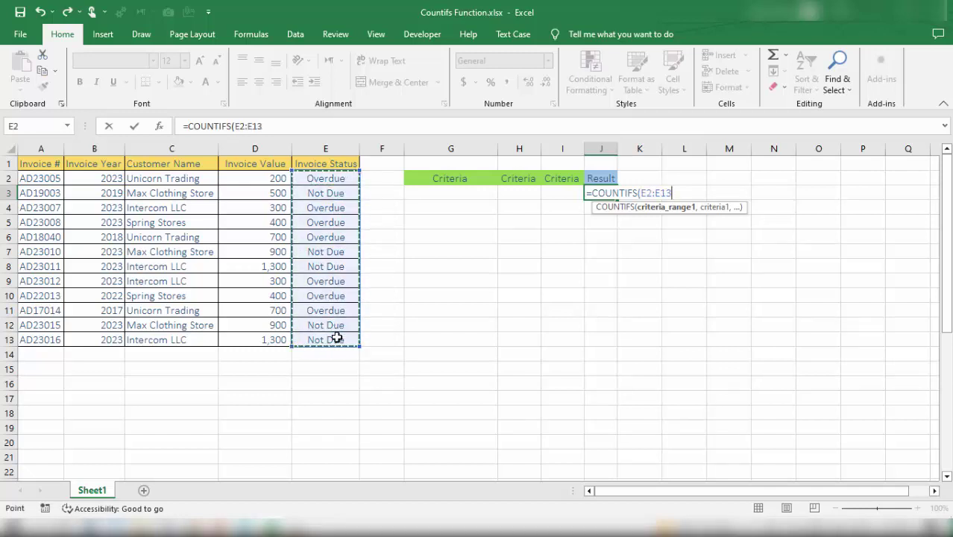
pyautogui.write(',')
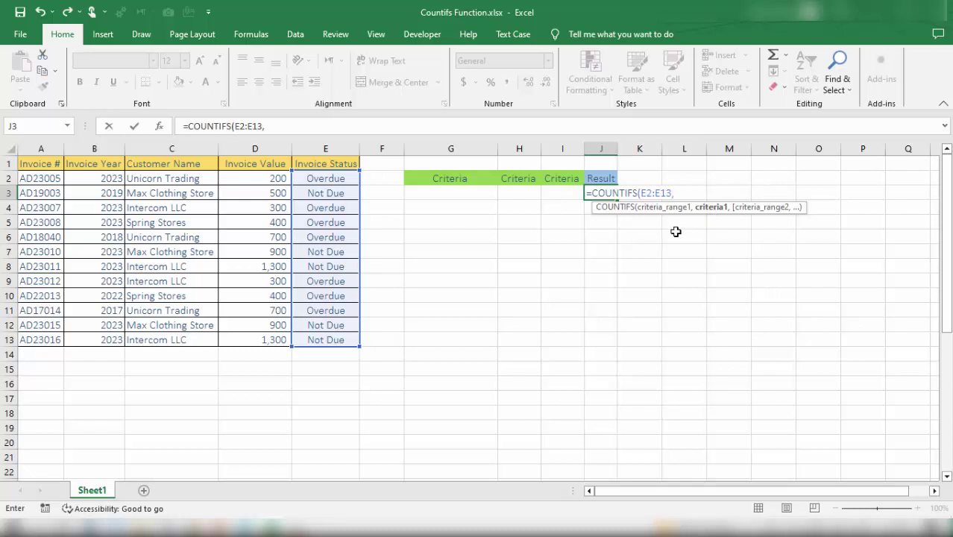
pyautogui.write('"Overdue"')
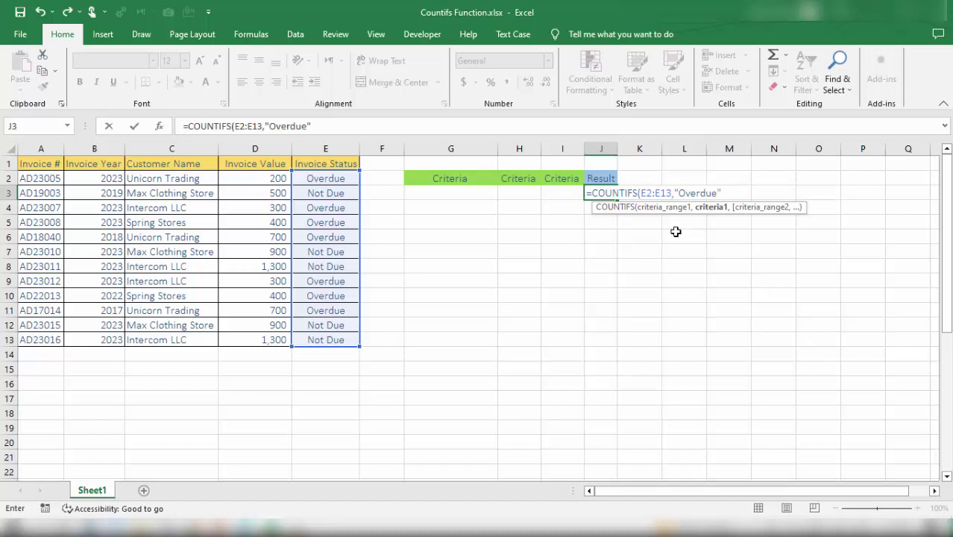
pyautogui.write(')')
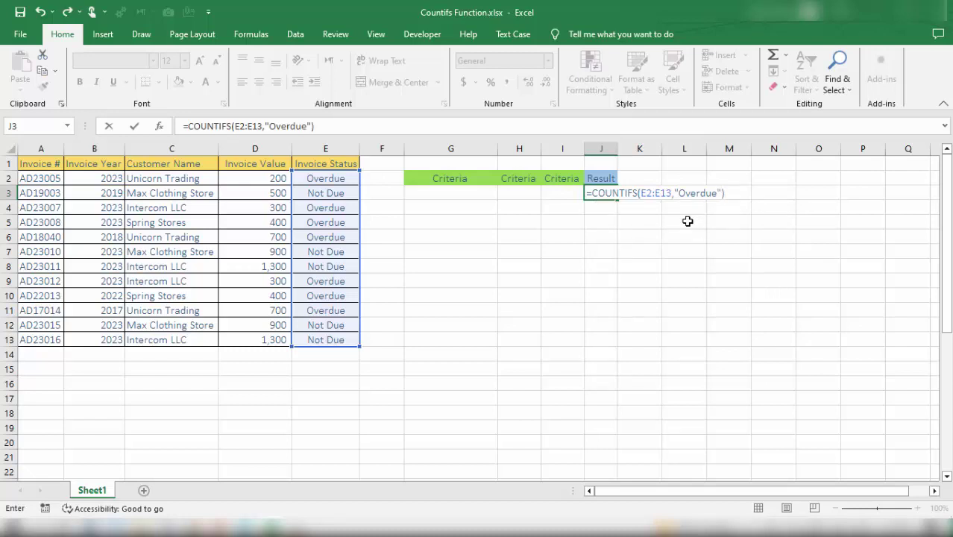
pyautogui.click(702, 193)
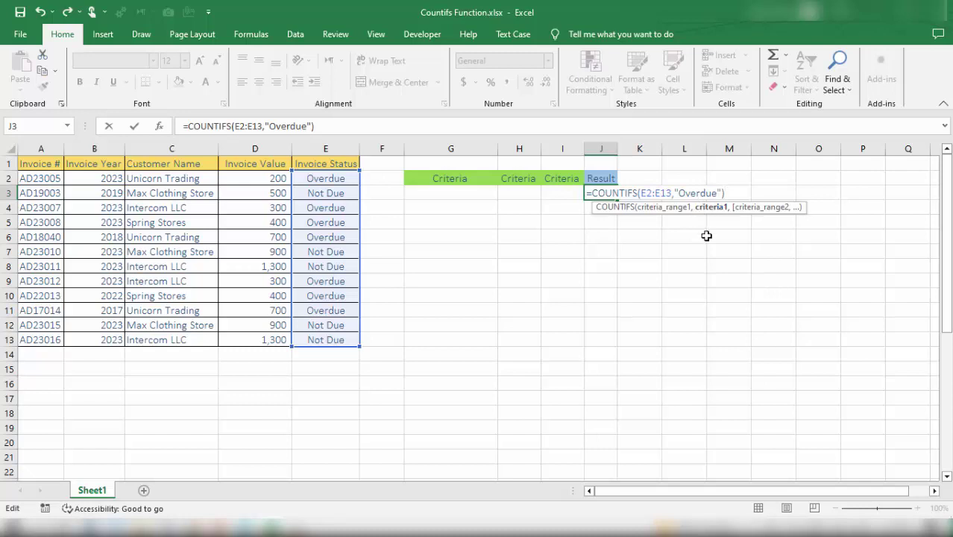
pyautogui.click(725, 194)
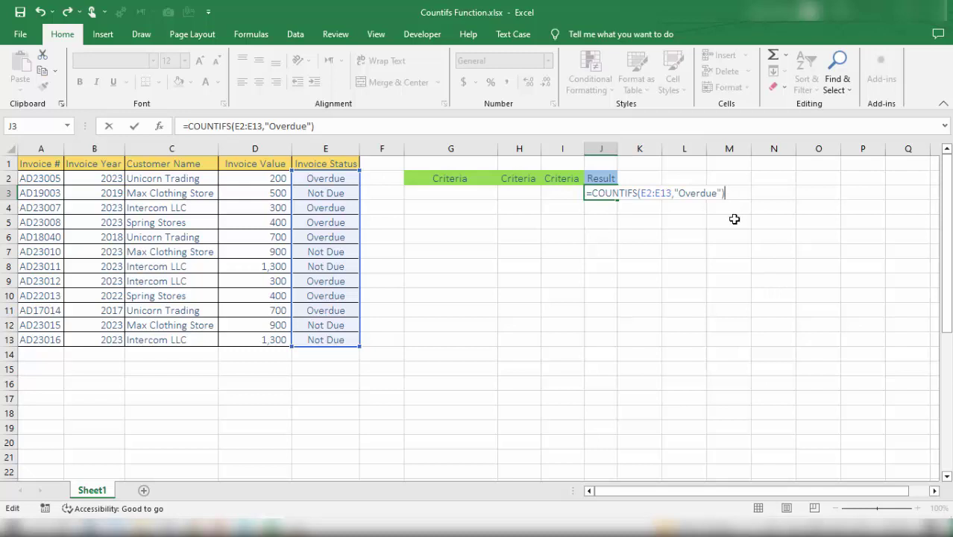
pyautogui.press('Return')
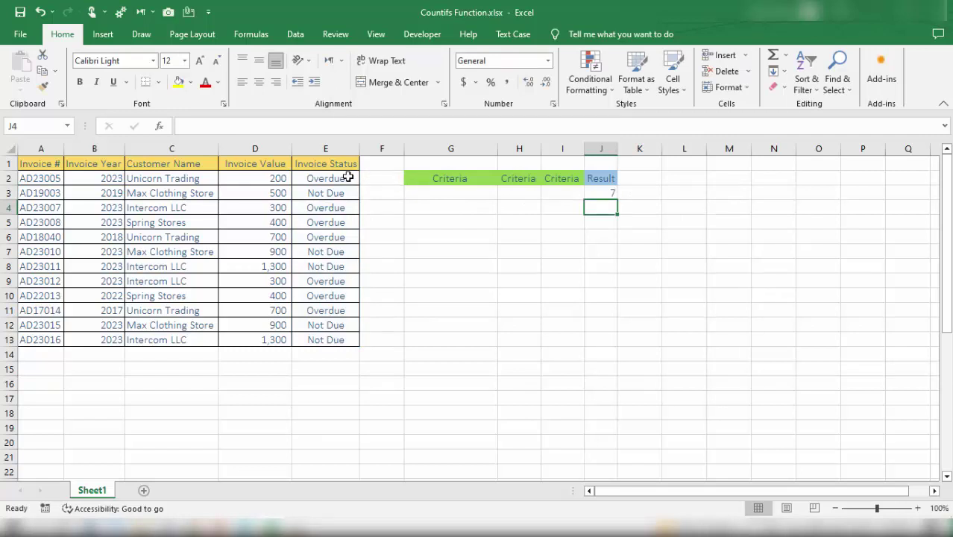
pyautogui.moveTo(347, 178); pyautogui.dragTo(344, 339)
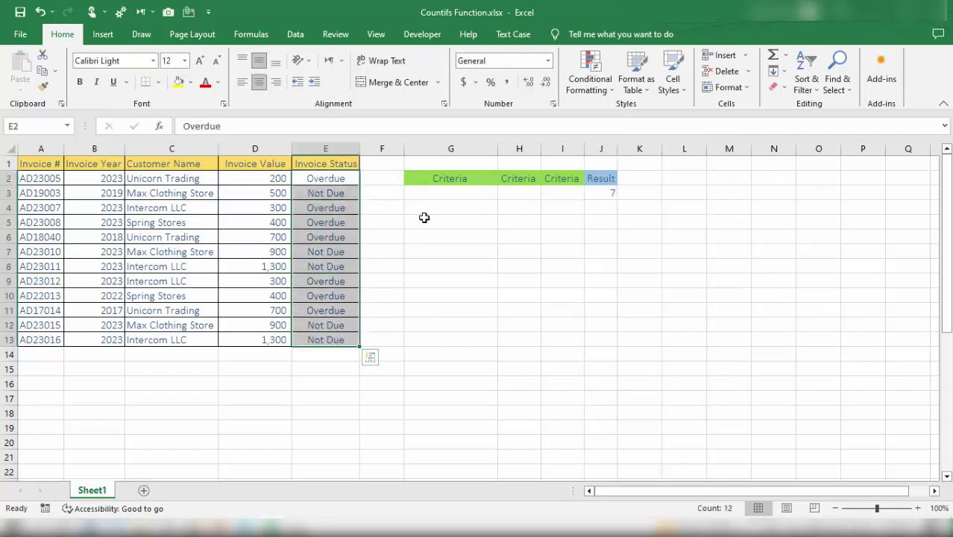
pyautogui.click(328, 179)
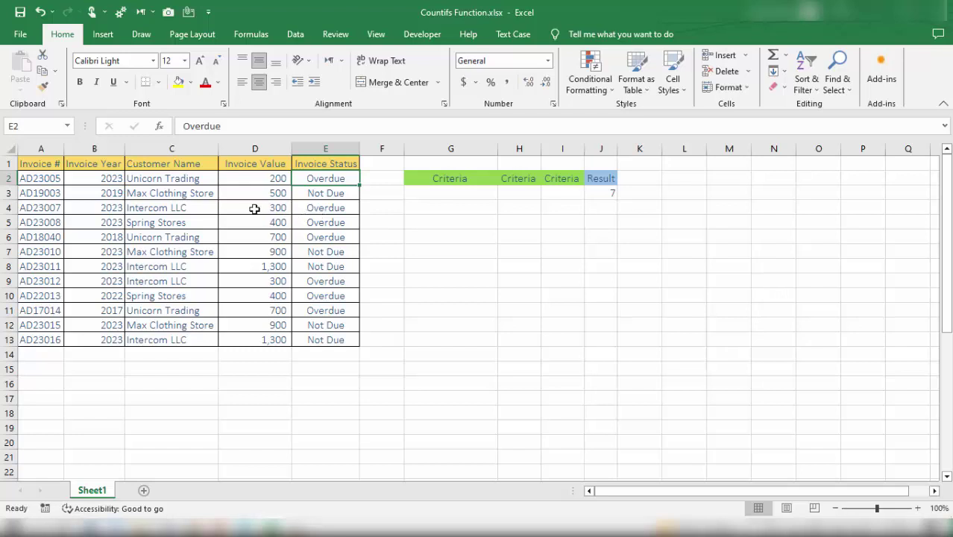
pyautogui.click(169, 178)
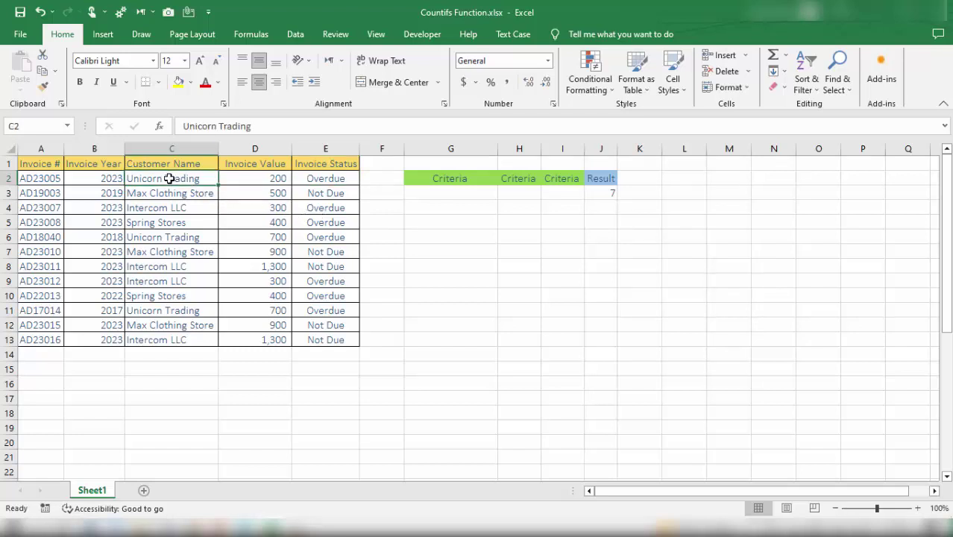
pyautogui.moveTo(212, 180); pyautogui.dragTo(230, 179)
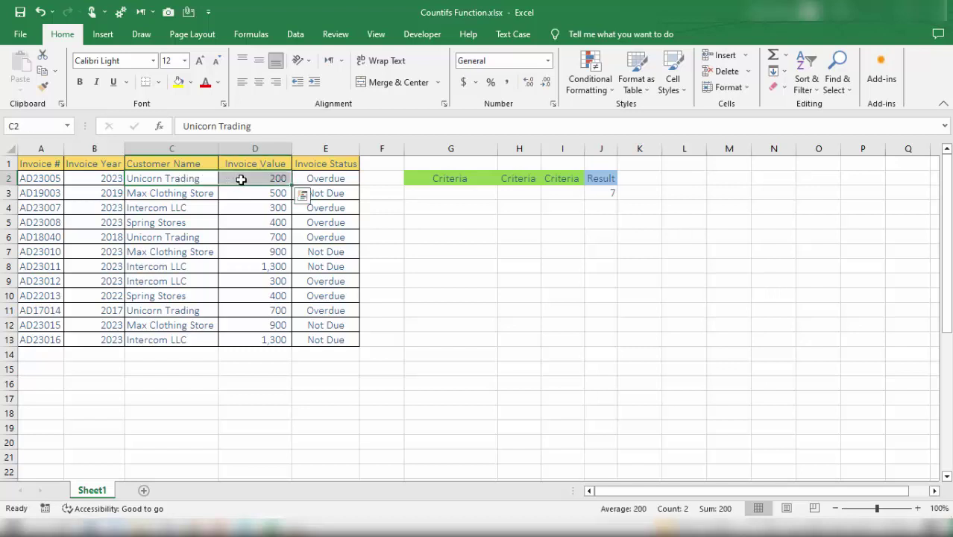
pyautogui.click(322, 178)
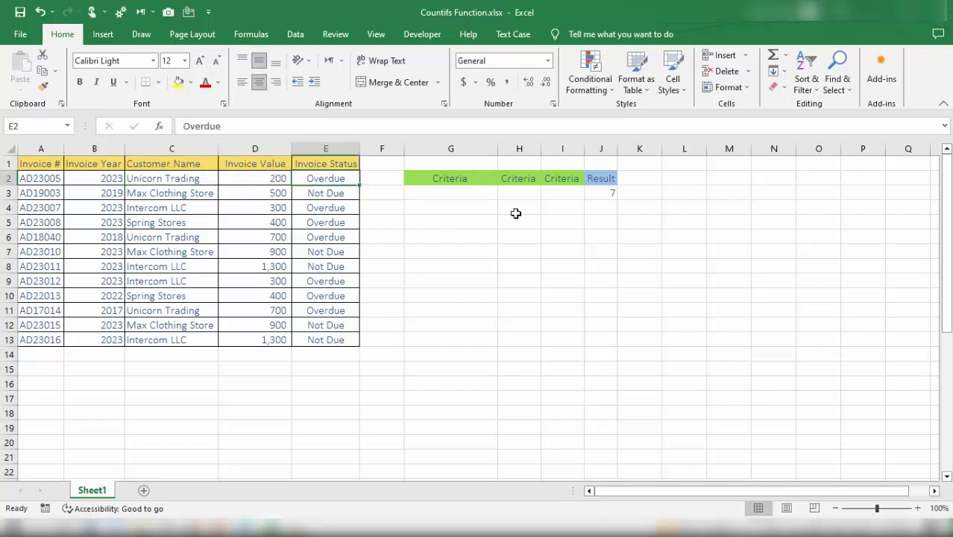
# Start a new COUNTIFS formula in J3 with E2:E13 as the first criteria range and "Overdue" as its criterion.
pyautogui.click(606, 194)
pyautogui.write('=')
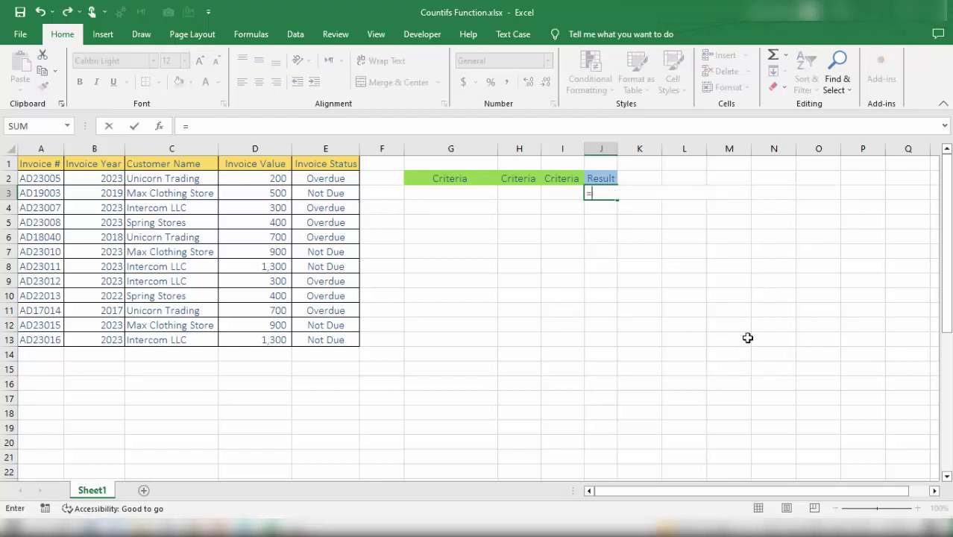
pyautogui.write('countifs')
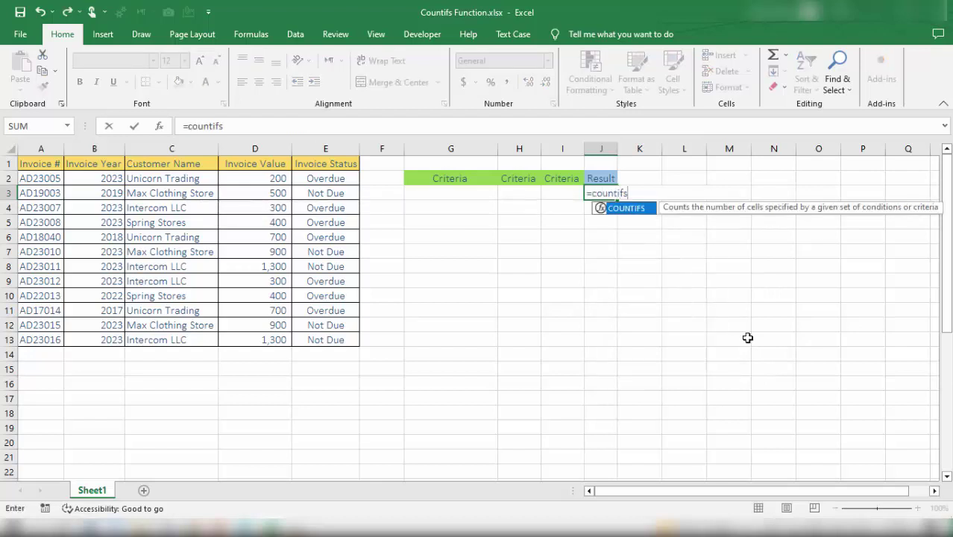
pyautogui.press('Tab')
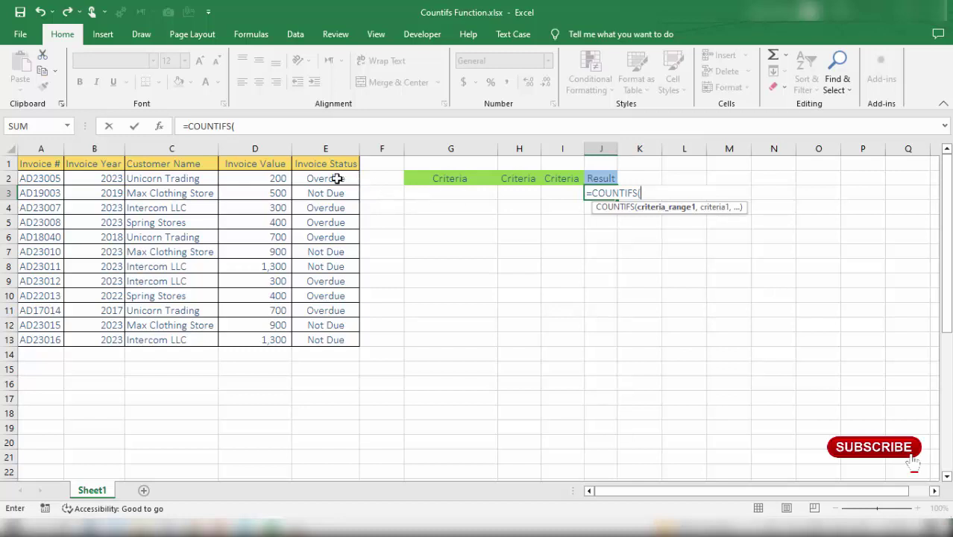
pyautogui.moveTo(337, 178); pyautogui.dragTo(332, 341)
pyautogui.write(',')
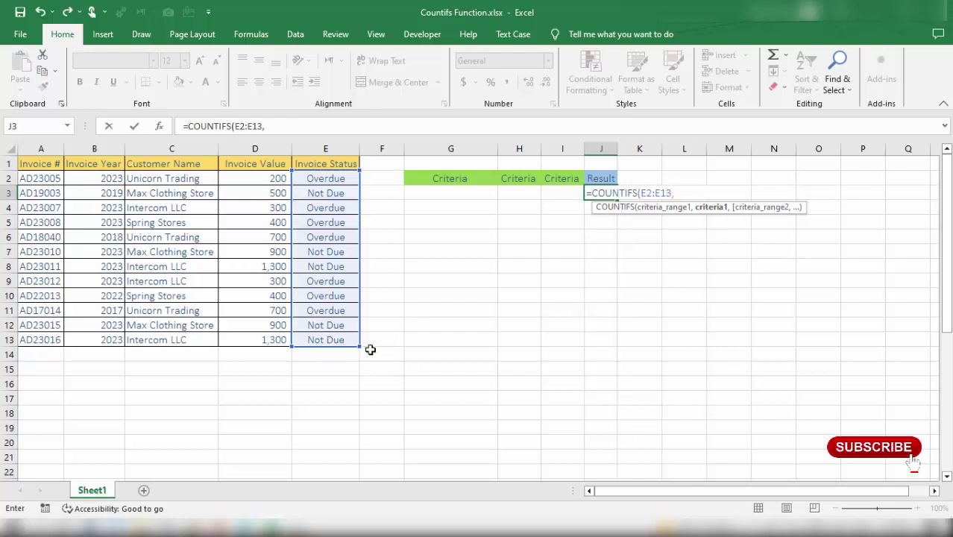
pyautogui.write('"Overdue"')
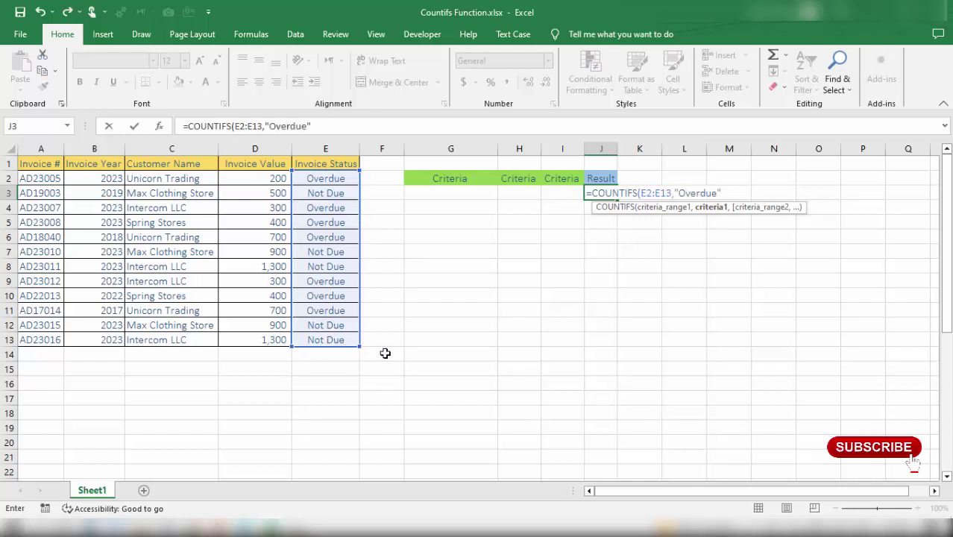
# Add C2:C13 with the criterion "Unicorn Trading" as the second condition and complete the COUNTIFS formula.
pyautogui.write(',')
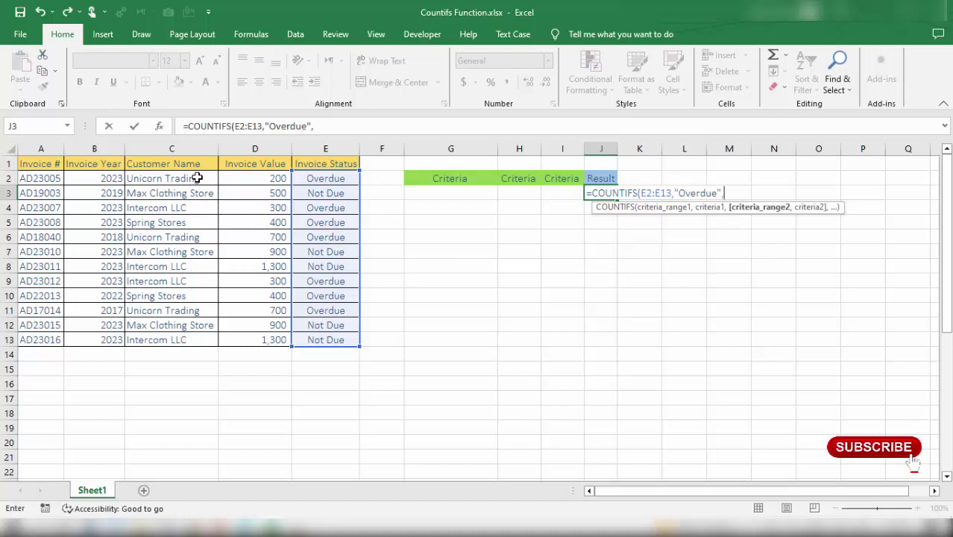
pyautogui.moveTo(197, 177); pyautogui.dragTo(188, 338)
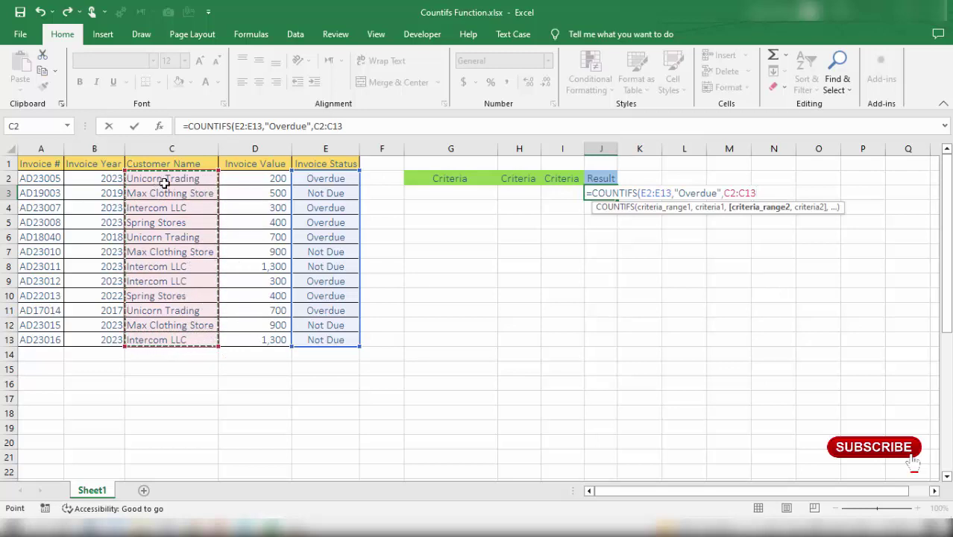
pyautogui.write(',')
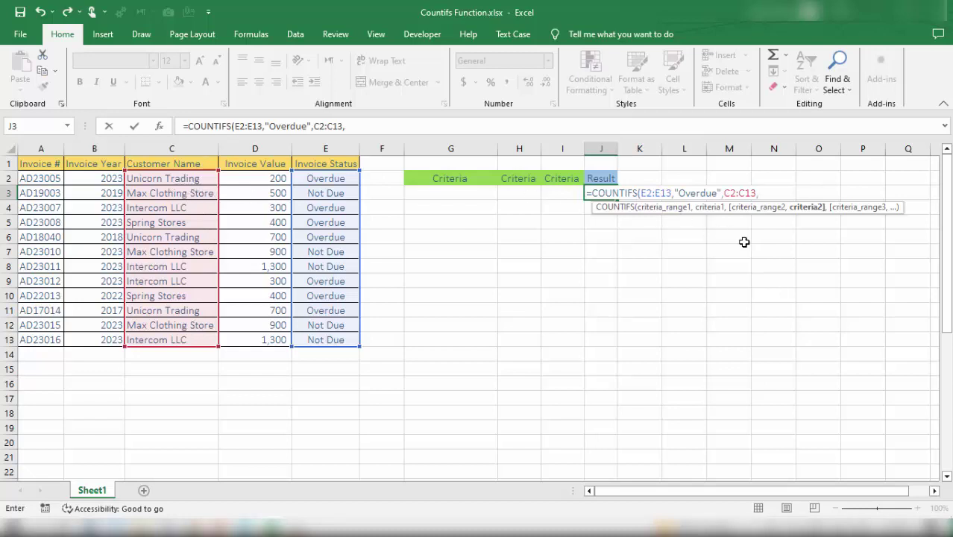
pyautogui.write('Unicorn Tra din')
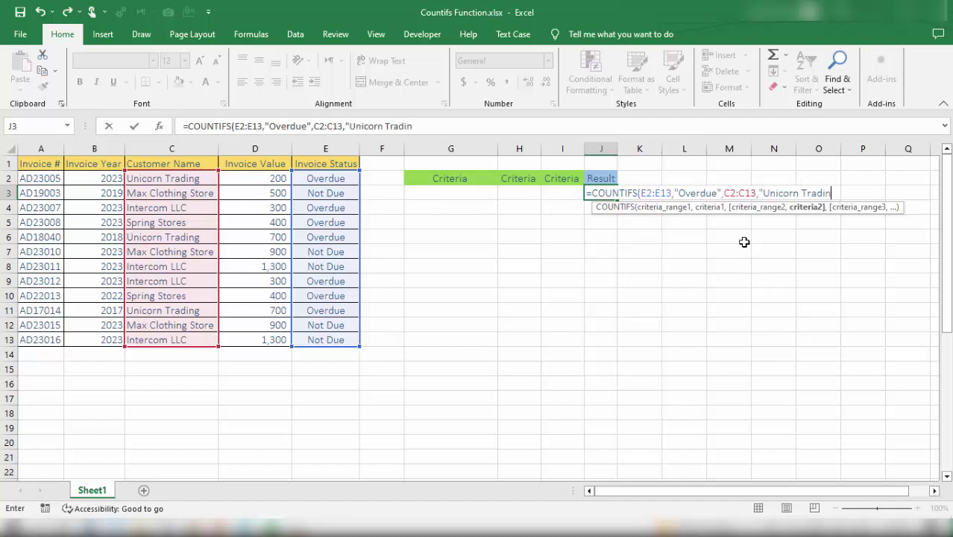
pyautogui.write('g")')
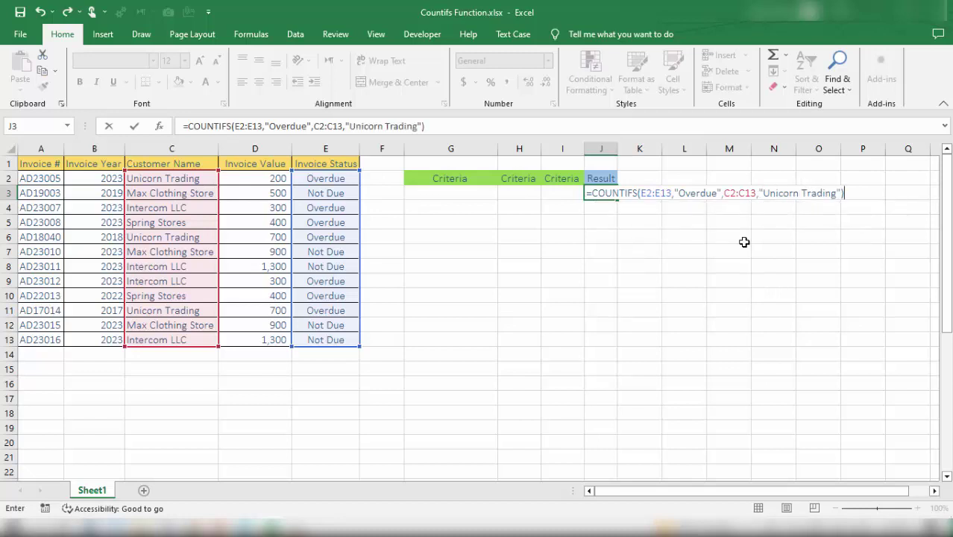
pyautogui.press('Return')
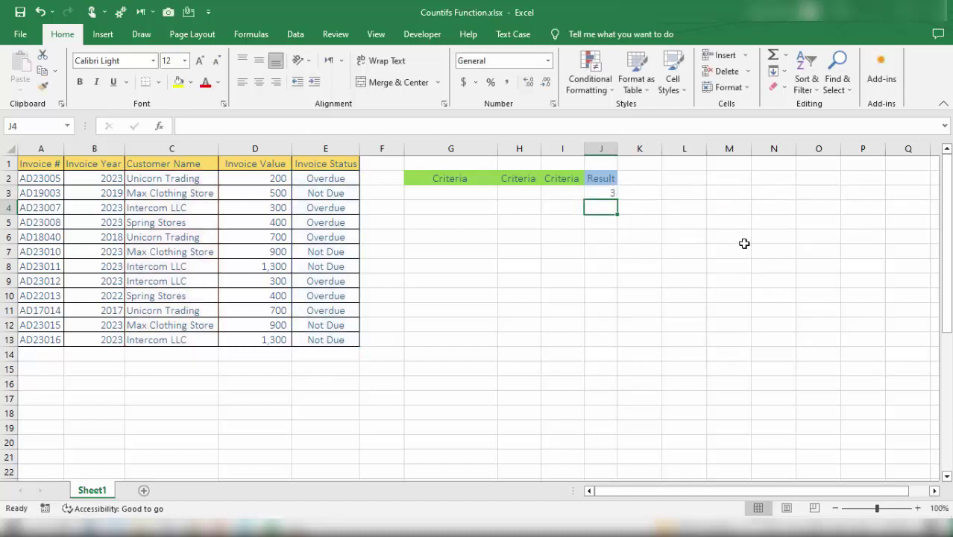
pyautogui.click(613, 194)
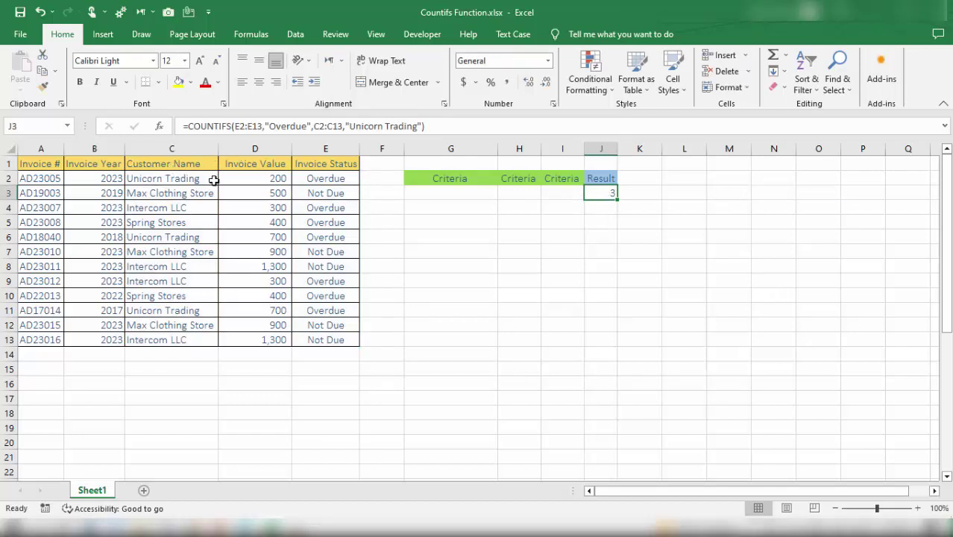
pyautogui.click(161, 179)
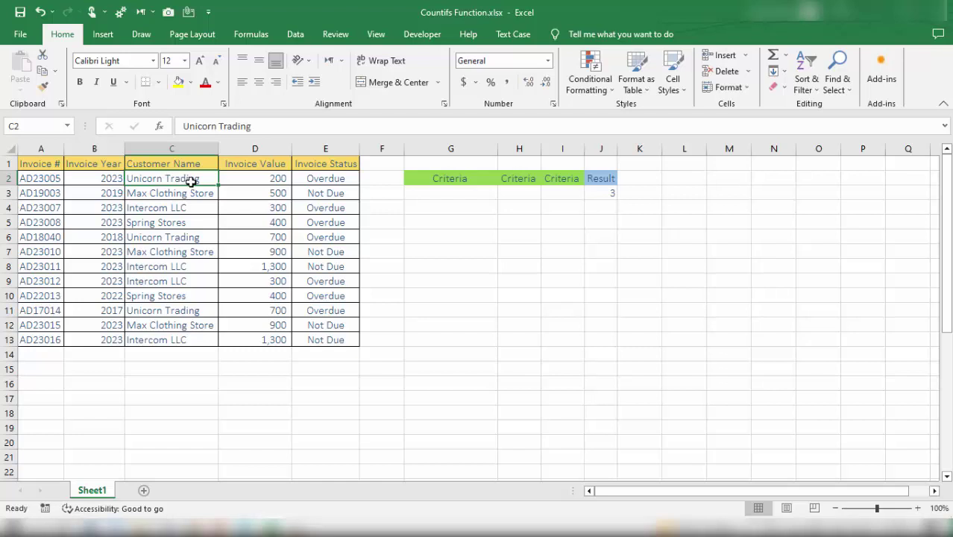
pyautogui.click(342, 177)
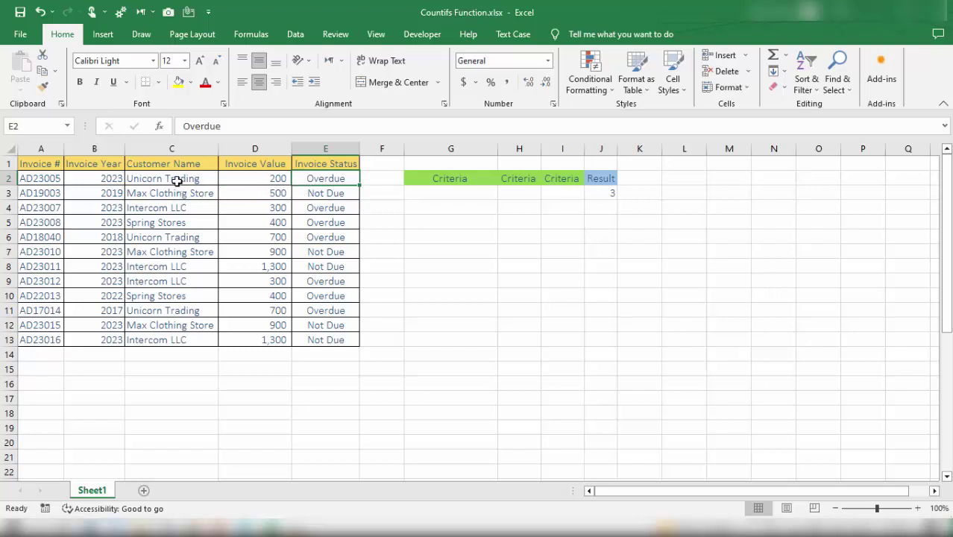
# Check the overdue Unicorn Trading invoices by highlighting customer name through invoice status in rows 2, 6 and 11.
pyautogui.moveTo(177, 181); pyautogui.dragTo(322, 181)
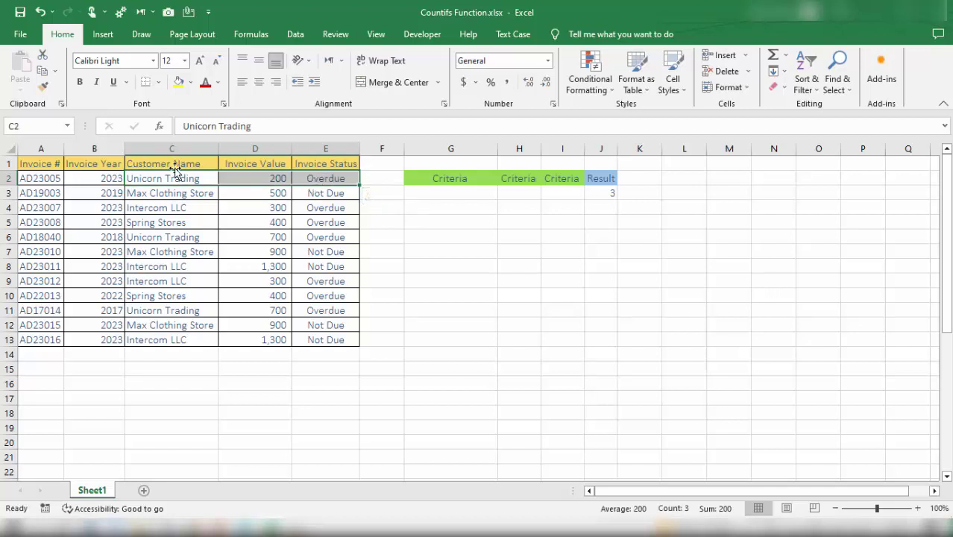
pyautogui.keyDown('ctrl'); pyautogui.click(175, 237); pyautogui.keyUp('ctrl')
pyautogui.moveTo(175, 237); pyautogui.dragTo(299, 243)
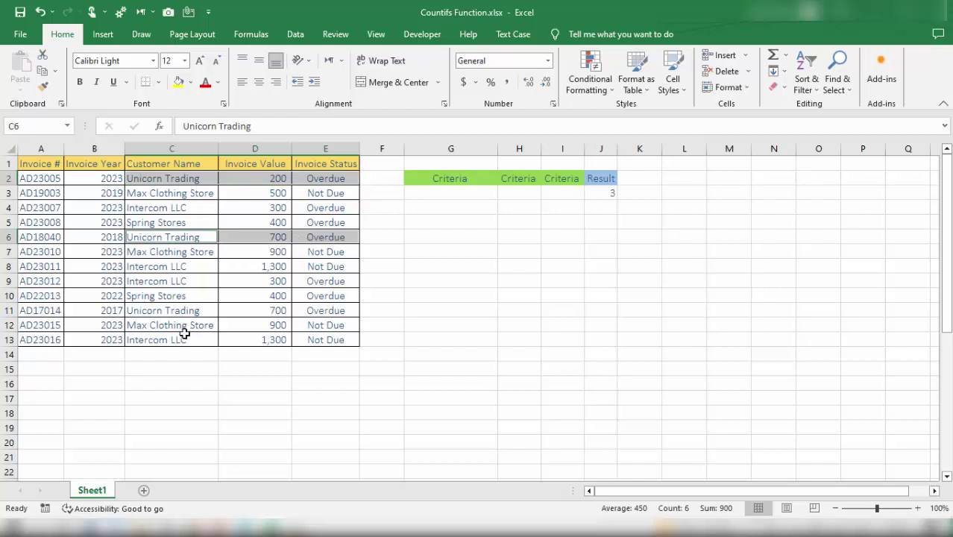
pyautogui.moveTo(179, 315); pyautogui.dragTo(323, 312)
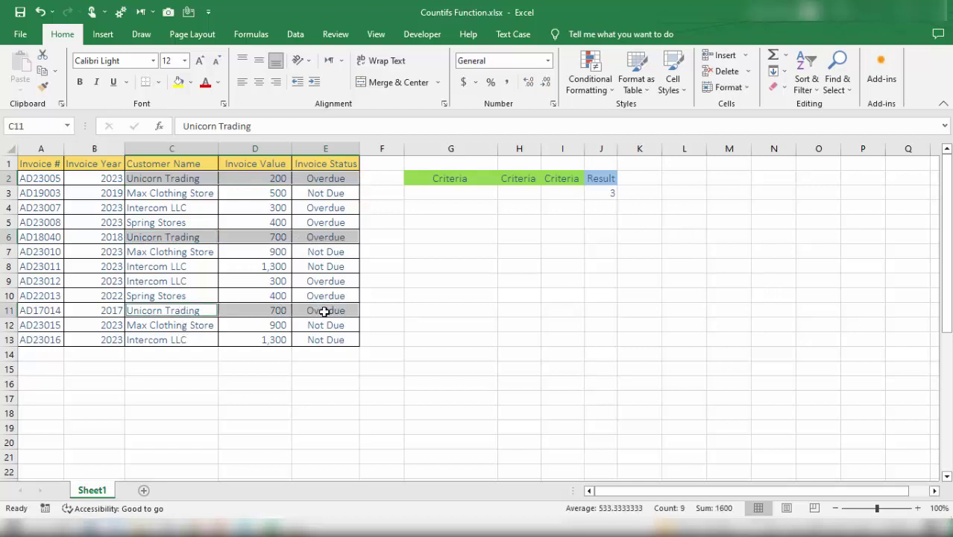
pyautogui.click(392, 308)
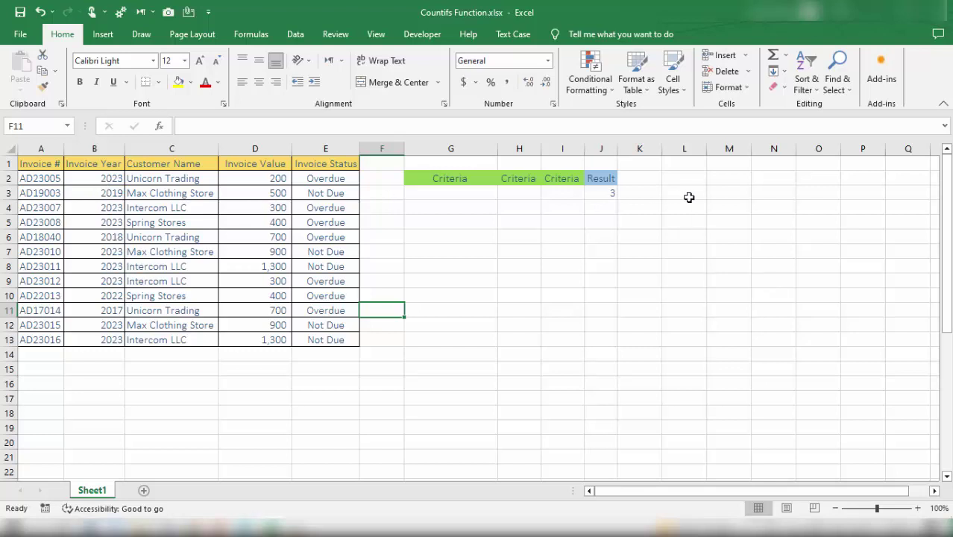
# Extend the COUNTIFS formula in J3 with B2:B13 as the third criteria range and "<2020" as its criterion.
pyautogui.doubleClick(610, 194)
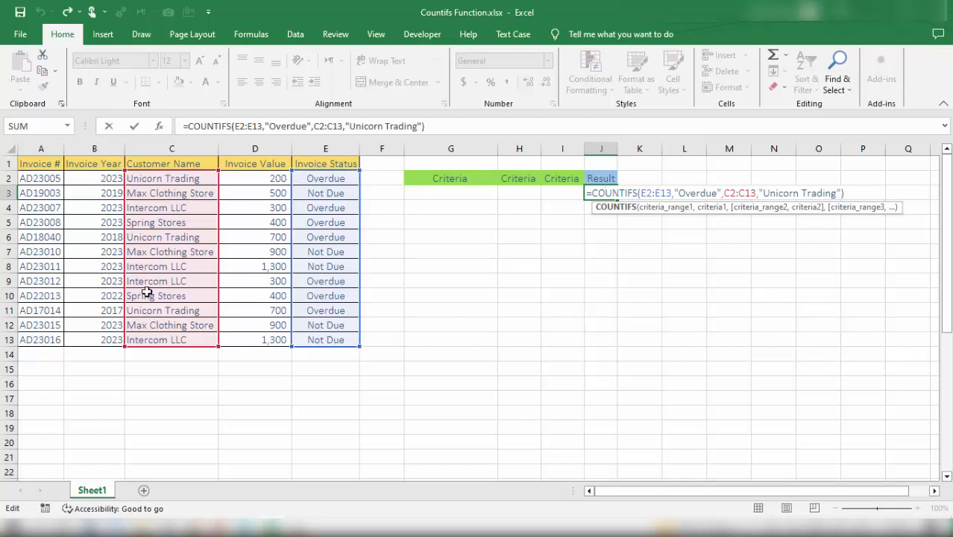
pyautogui.click(842, 193)
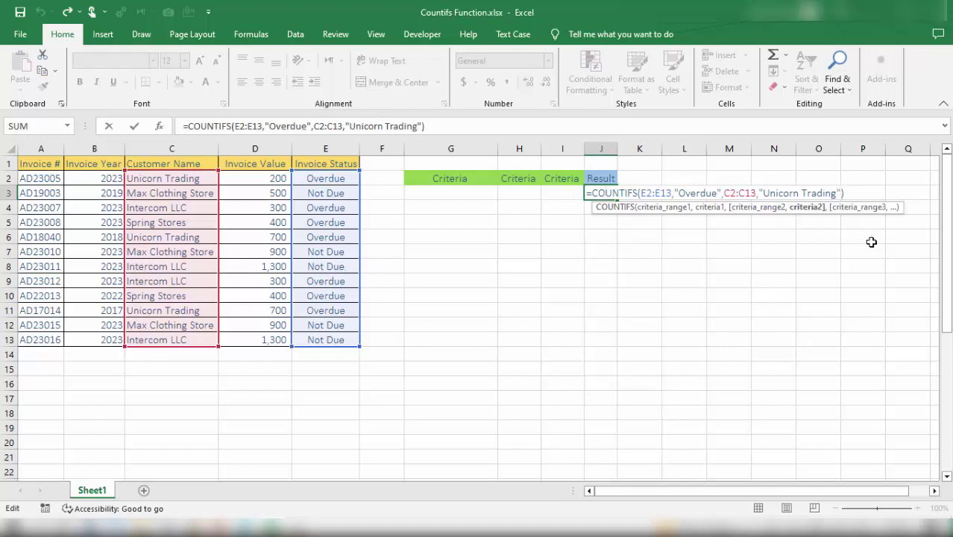
pyautogui.write(',')
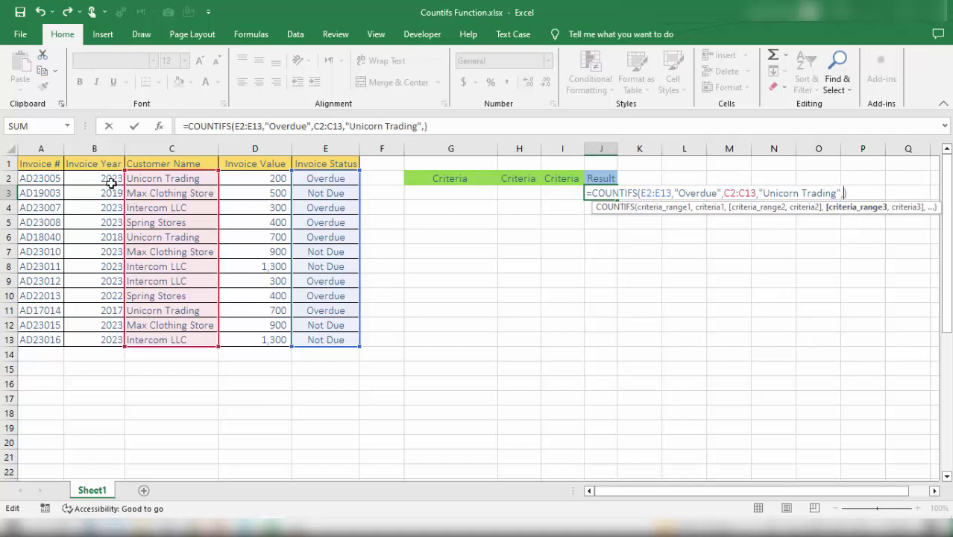
pyautogui.moveTo(111, 181); pyautogui.dragTo(106, 335)
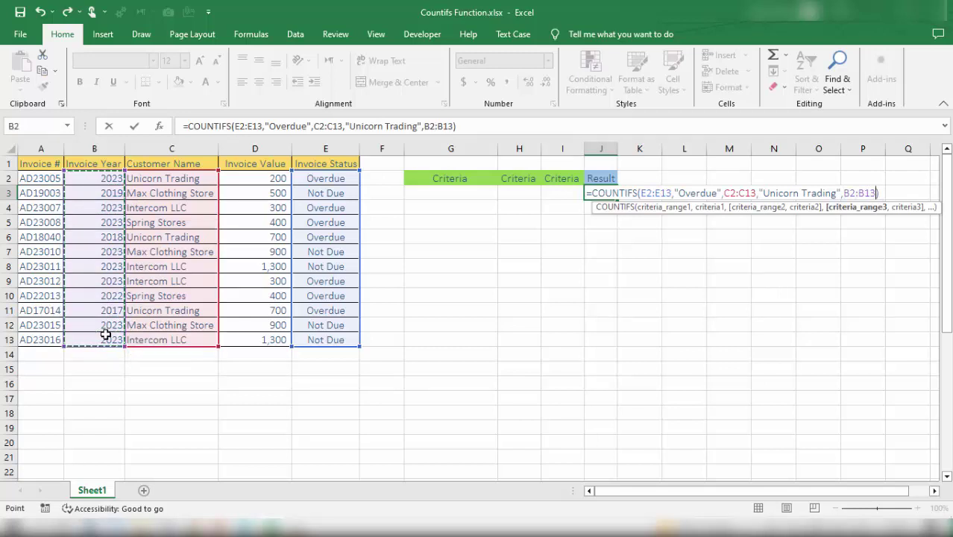
pyautogui.write(',')
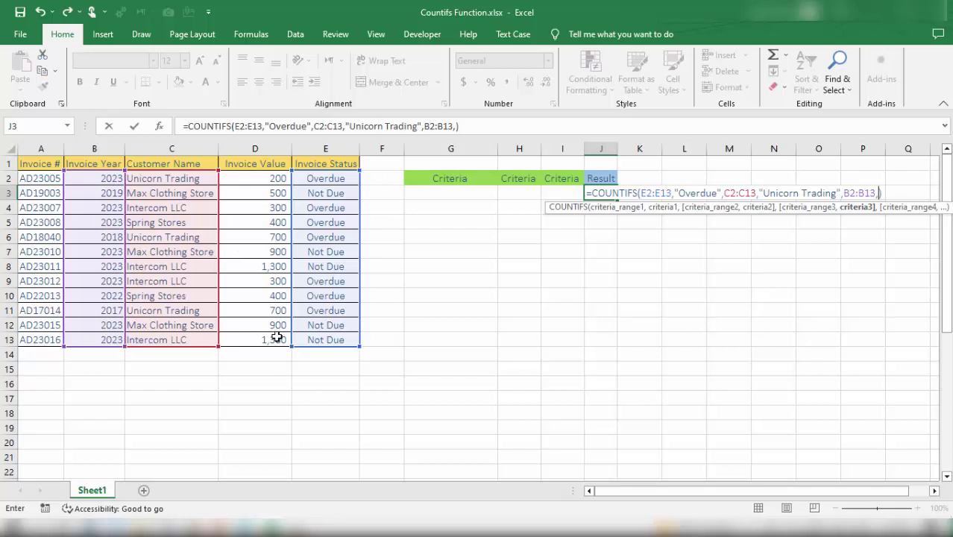
pyautogui.write('<2020')
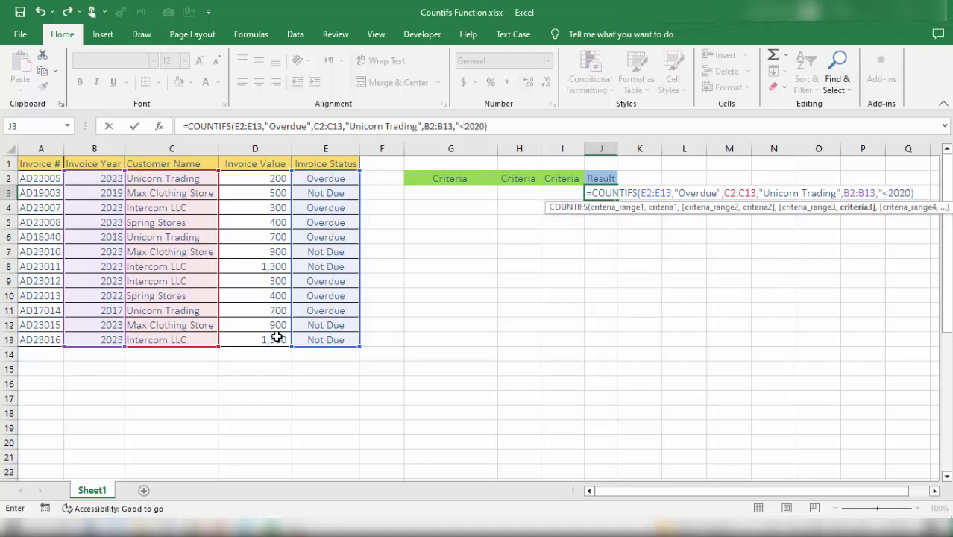
pyautogui.write('"')
pyautogui.press('Return')
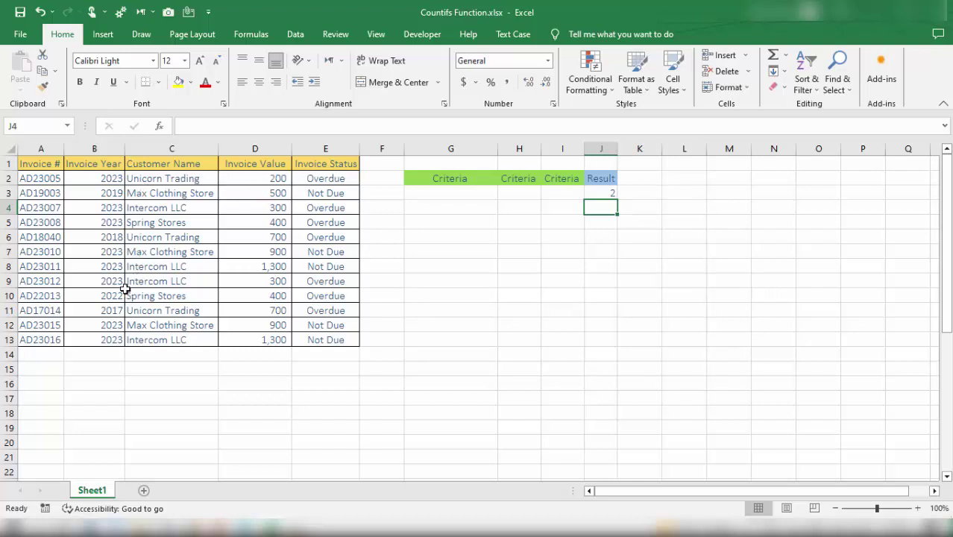
# Check the overdue Unicorn Trading invoices dated before 2020 by highlighting invoice year through invoice status in rows 6 and 11.
pyautogui.click(102, 240)
pyautogui.moveTo(103, 240); pyautogui.dragTo(313, 236)
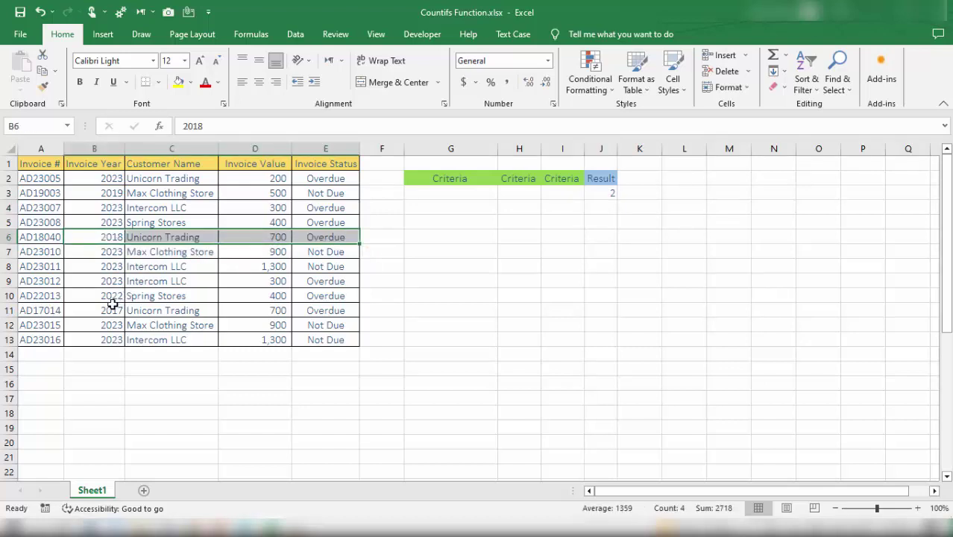
pyautogui.moveTo(109, 307); pyautogui.dragTo(331, 313)
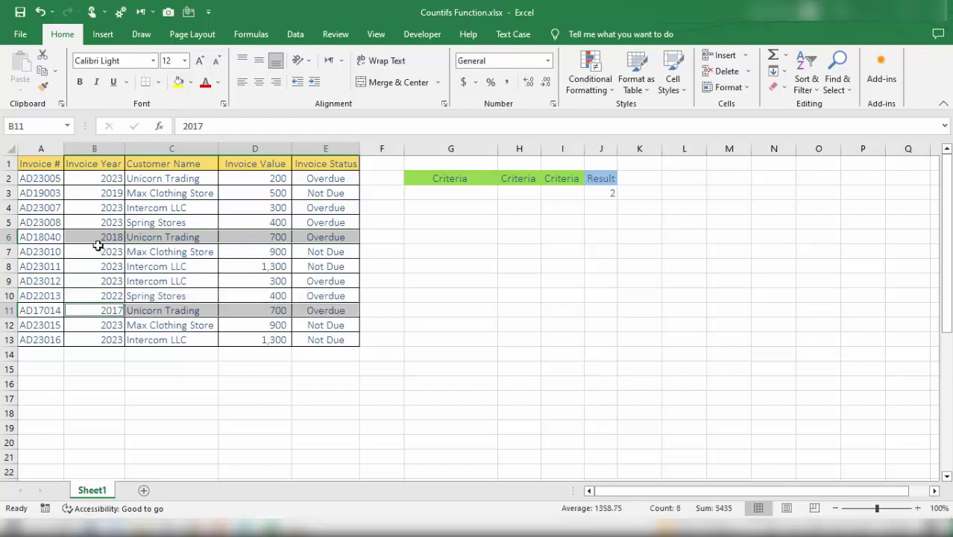